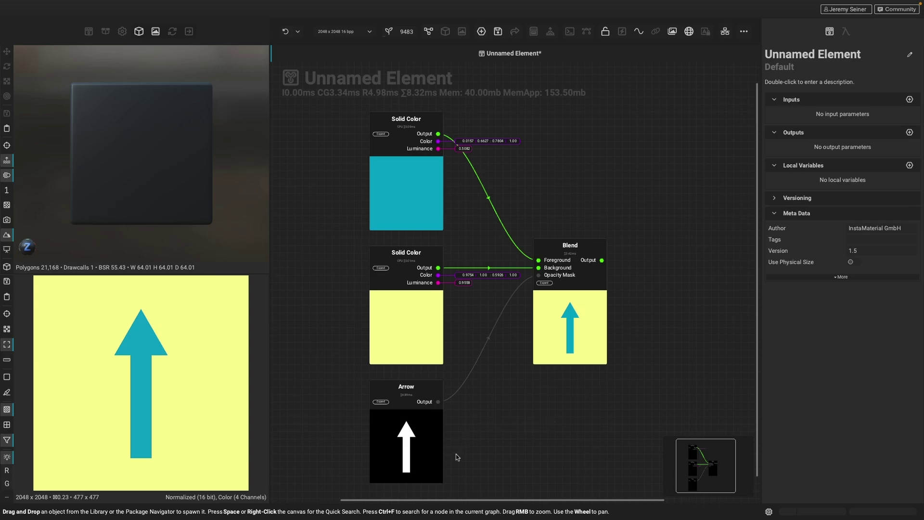
Step: Select the Arrow node to show its mode, width, height and softness settings
{"action": "left_click", "coordinate": [417, 435]}
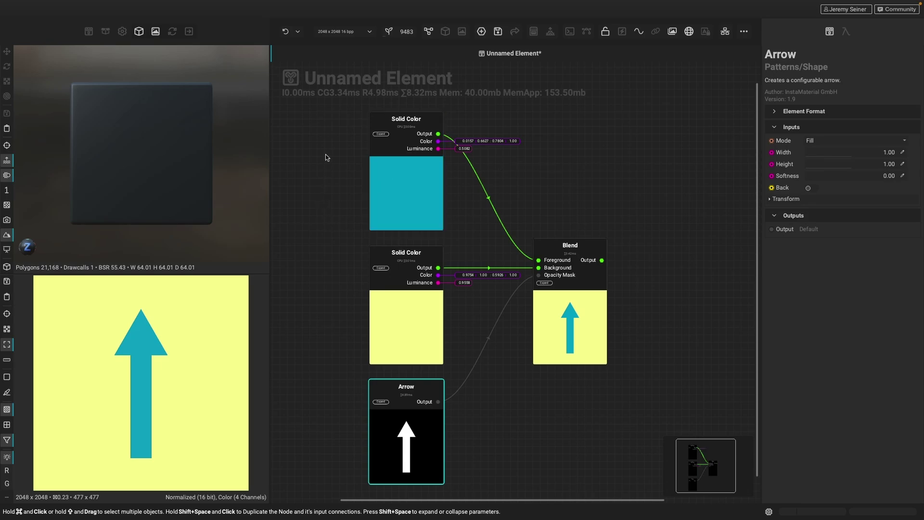
Step: Delete both Solid Color nodes, leaving Arrow feeding Blend's Foreground, and reposition the graph view
{"action": "left_click_drag", "start_coordinate": [325, 157], "coordinate": [409, 291]}
{"action": "key", "text": "Delete"}
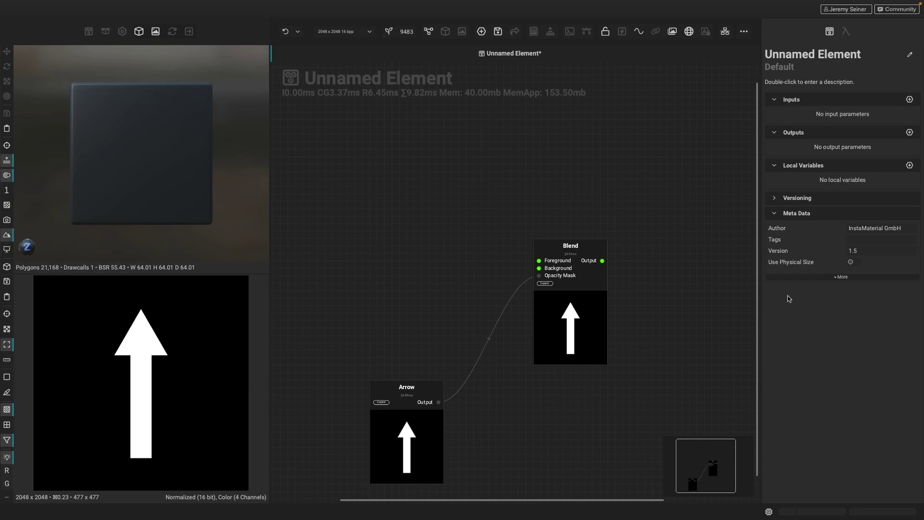
{"action": "left_click", "coordinate": [830, 32]}
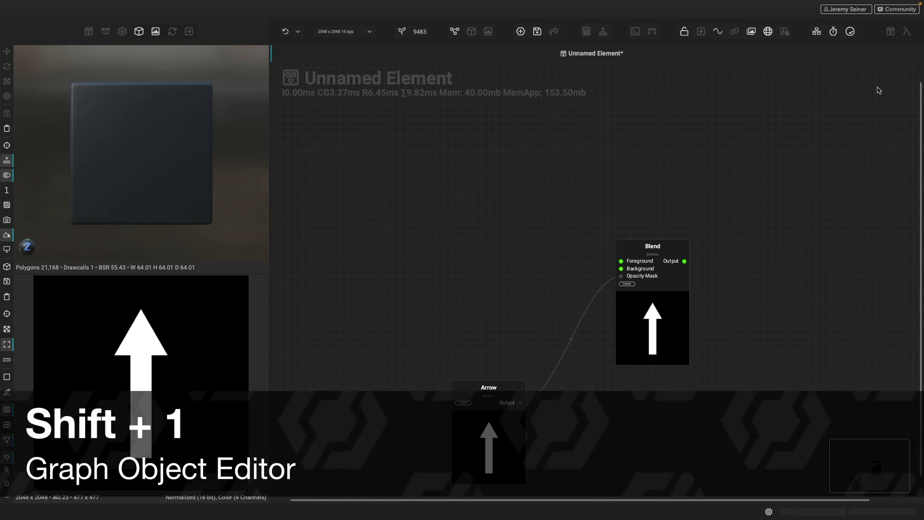
{"action": "key", "text": "shift+1"}
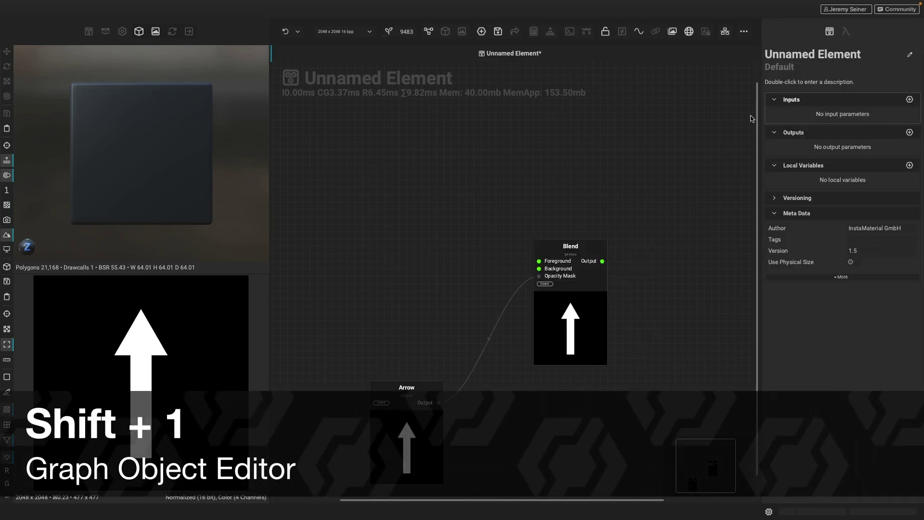
{"action": "key", "text": "shift+1"}
{"action": "middle_click_drag", "start_coordinate": [537, 243], "coordinate": [536, 208]}
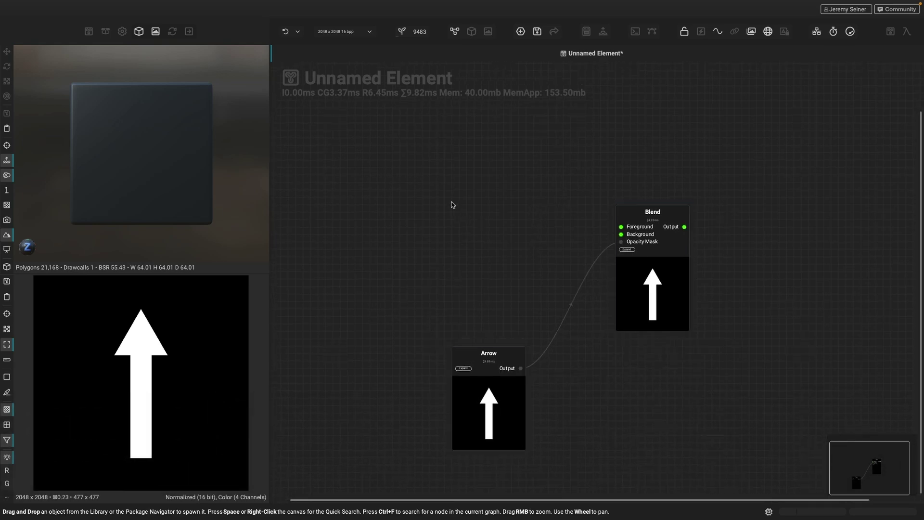
{"action": "key", "text": "shift+1"}
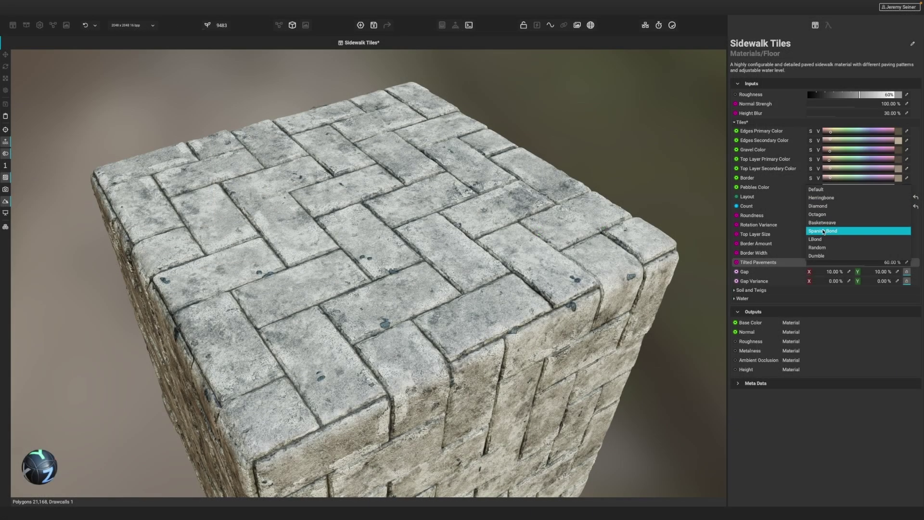
Step: Switch the Sidewalk Tiles layout to Octagon and increase the tile roundness
{"action": "left_click", "coordinate": [825, 216]}
{"action": "left_click", "coordinate": [857, 196]}
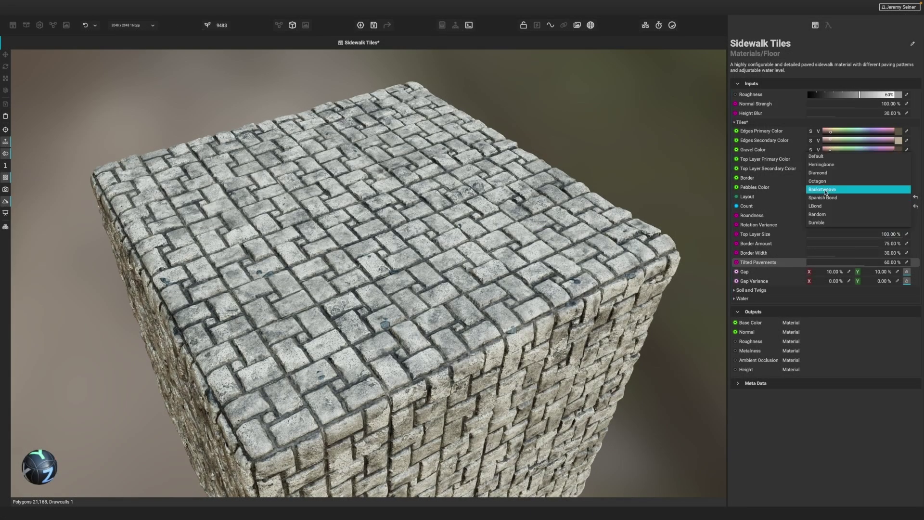
{"action": "left_click", "coordinate": [828, 188]}
{"action": "left_click_drag", "start_coordinate": [824, 217], "coordinate": [903, 221]}
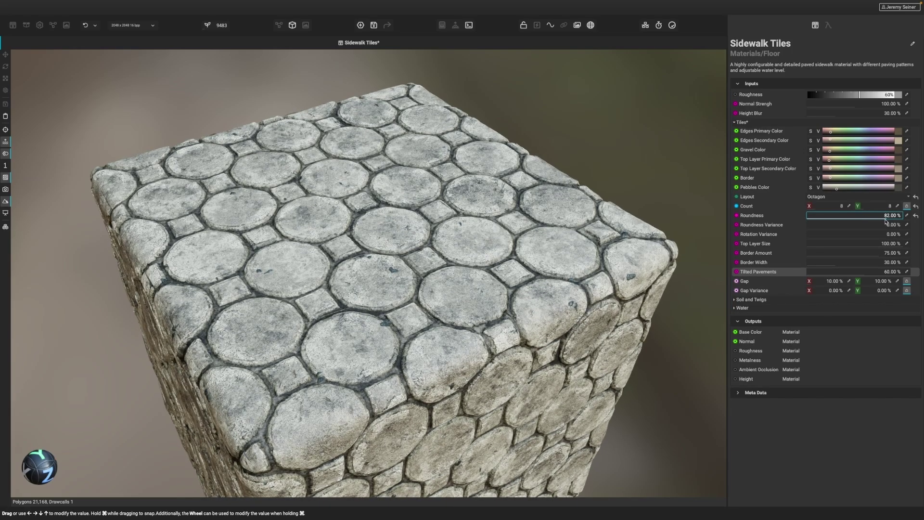
Step: Darken the Top Layer Primary Color and widen the gaps between tiles
{"action": "left_click", "coordinate": [895, 166]}
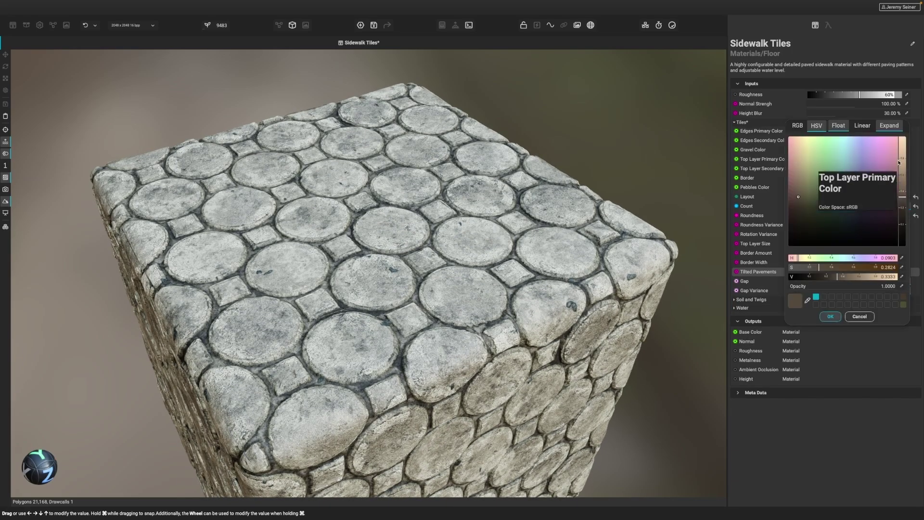
{"action": "left_click_drag", "start_coordinate": [904, 178], "coordinate": [906, 194]}
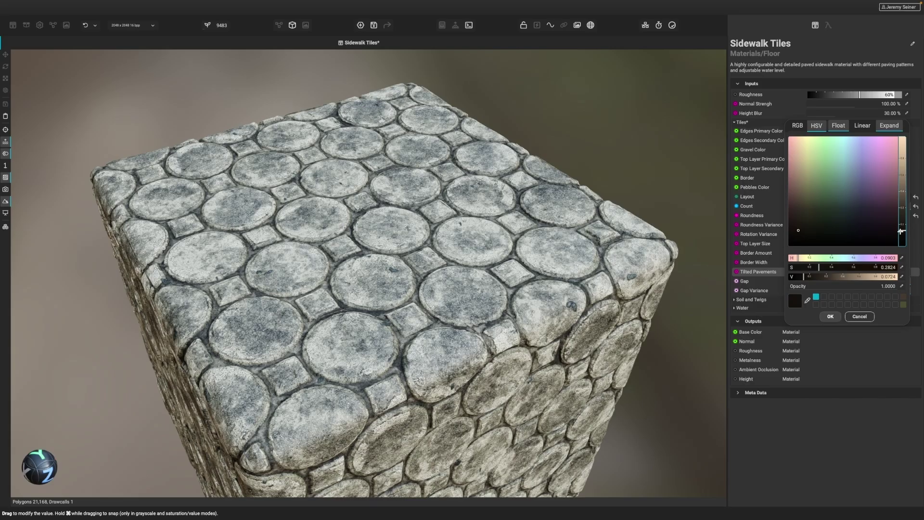
{"action": "left_click", "coordinate": [830, 317]}
{"action": "left_click_drag", "start_coordinate": [812, 285], "coordinate": [811, 289]}
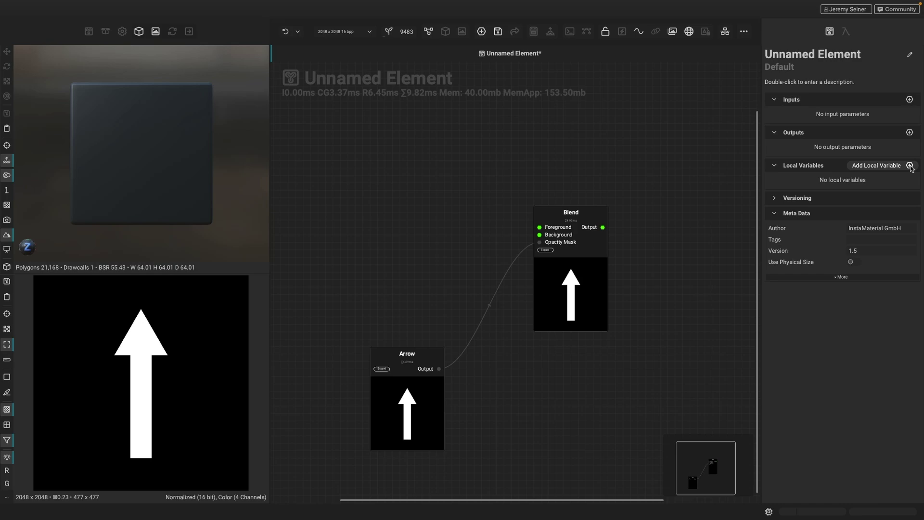
Step: Create an image-type local variable named ArrowColor and widen the name column to show it
{"action": "left_click", "coordinate": [910, 165]}
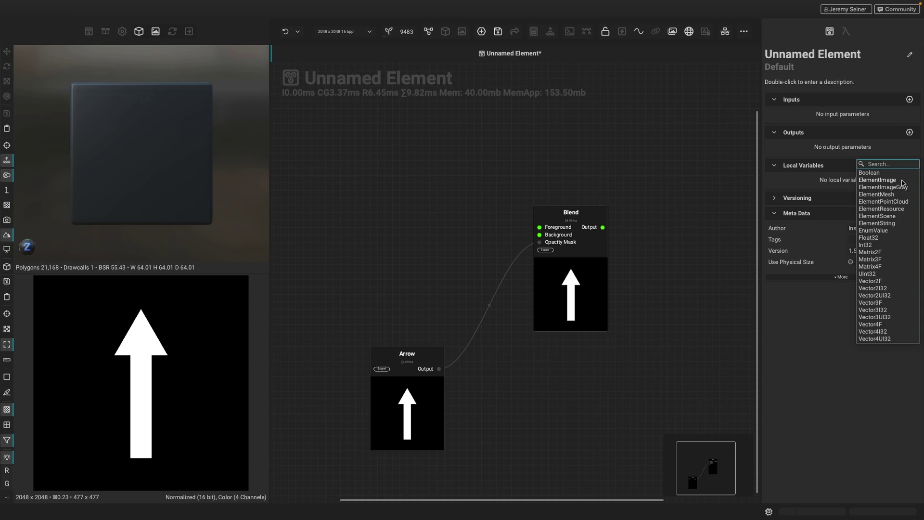
{"action": "type", "text": "im"}
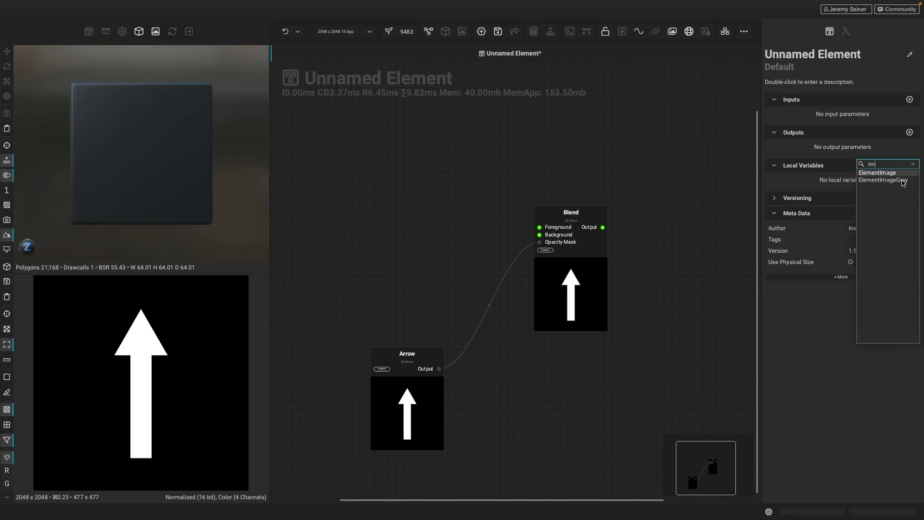
{"action": "left_click", "coordinate": [902, 180]}
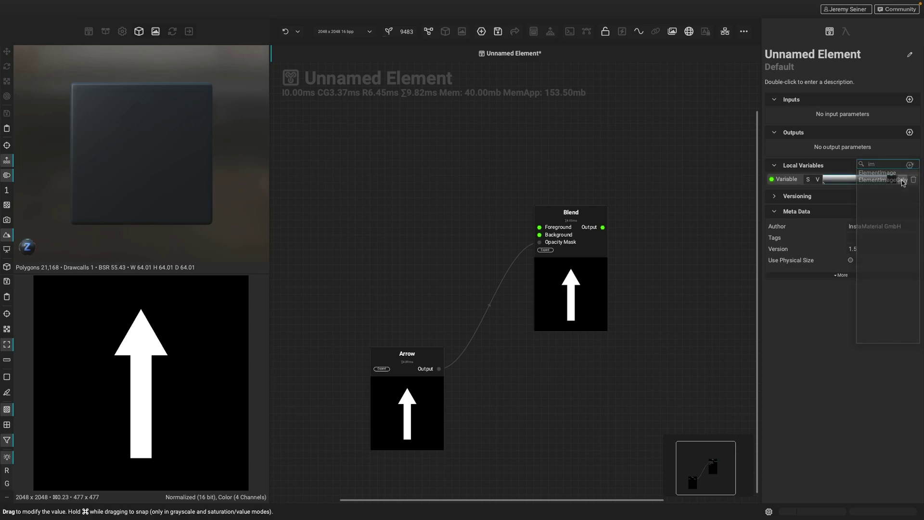
{"action": "double_click", "coordinate": [787, 180]}
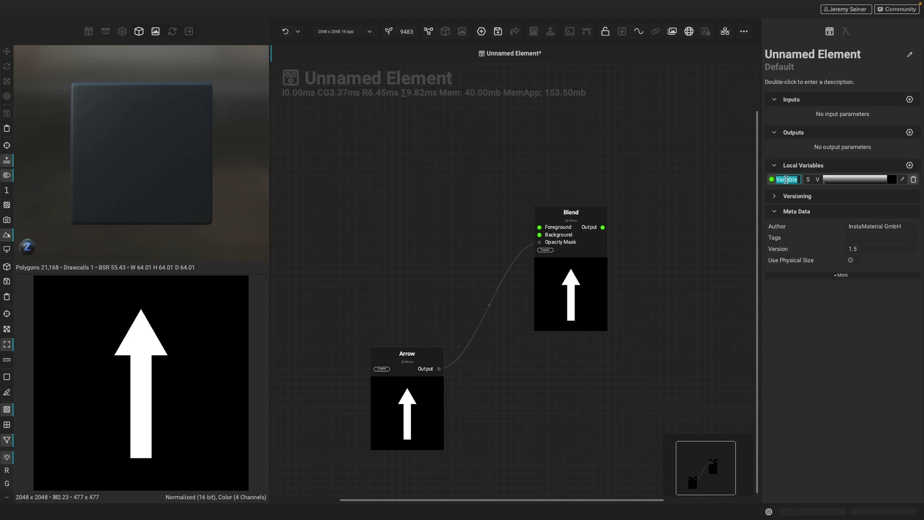
{"action": "type", "text": "Arrow Color"}
{"action": "key", "text": "Return"}
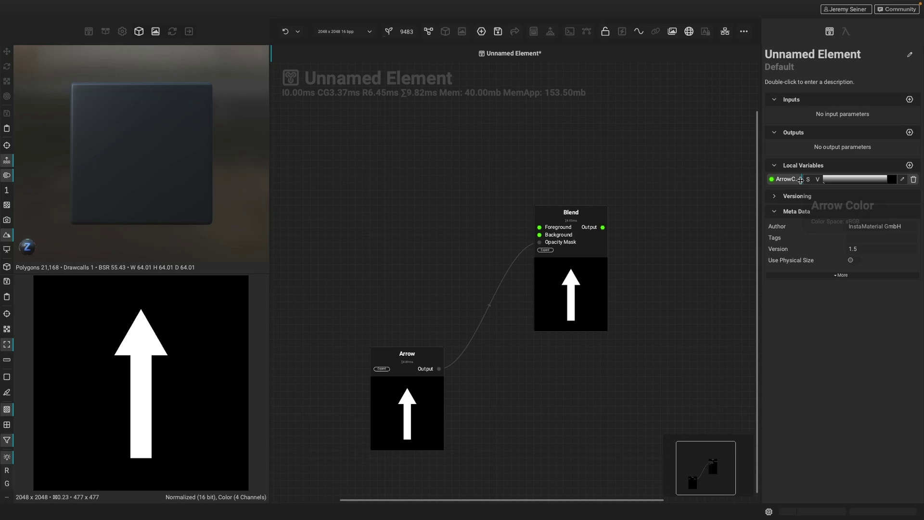
{"action": "left_click_drag", "start_coordinate": [800, 180], "coordinate": [812, 179]}
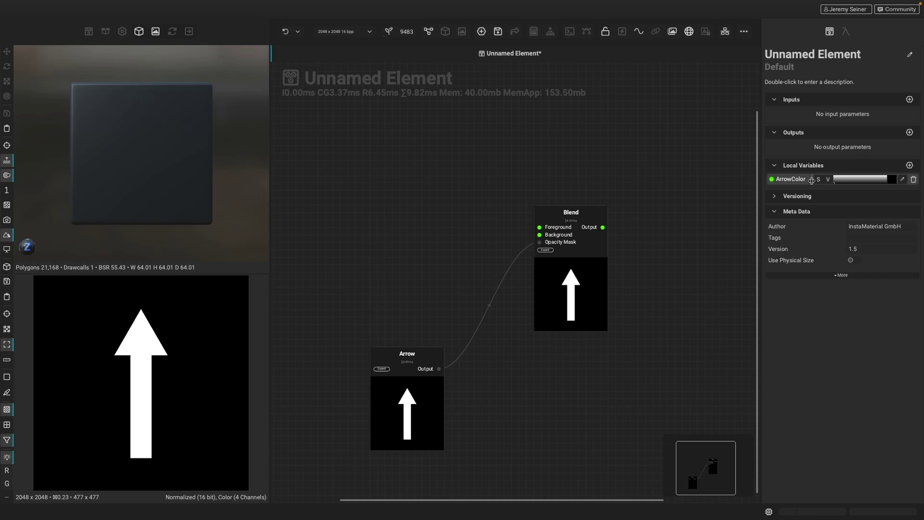
{"action": "left_click_drag", "start_coordinate": [811, 180], "coordinate": [809, 181]}
Step: Wire ArrowColor into Blend's Foreground and set its colour to yellow
{"action": "left_click_drag", "start_coordinate": [792, 181], "coordinate": [539, 227]}
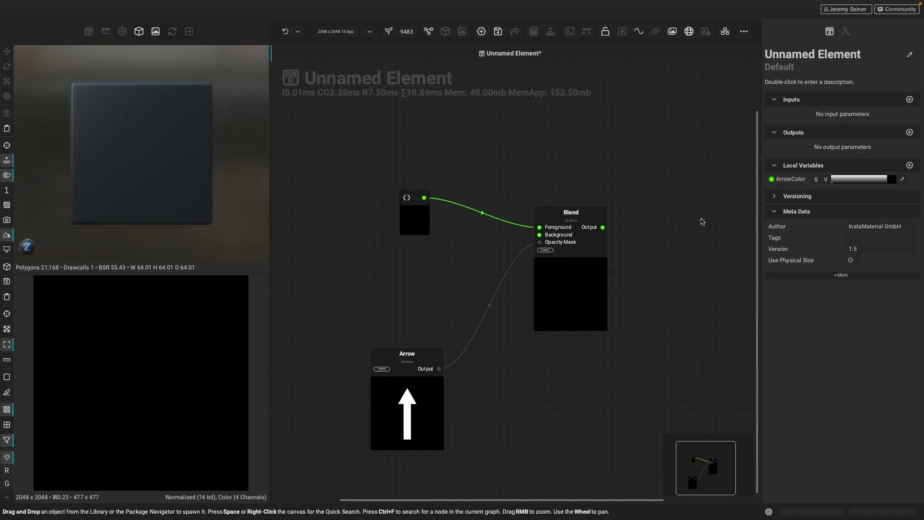
{"action": "left_click_drag", "start_coordinate": [816, 179], "coordinate": [841, 175]}
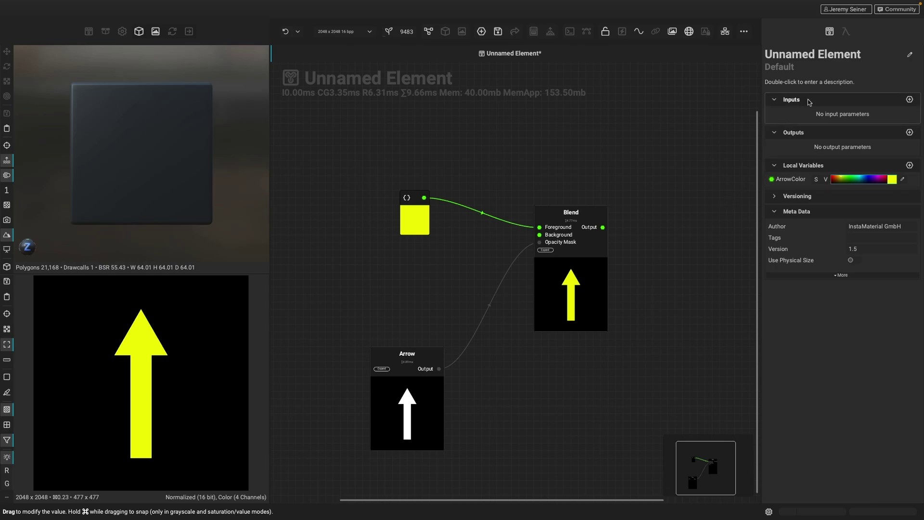
Step: Use Promote to Input Parameter on the ArrowColor local variable
{"action": "right_click", "coordinate": [792, 181]}
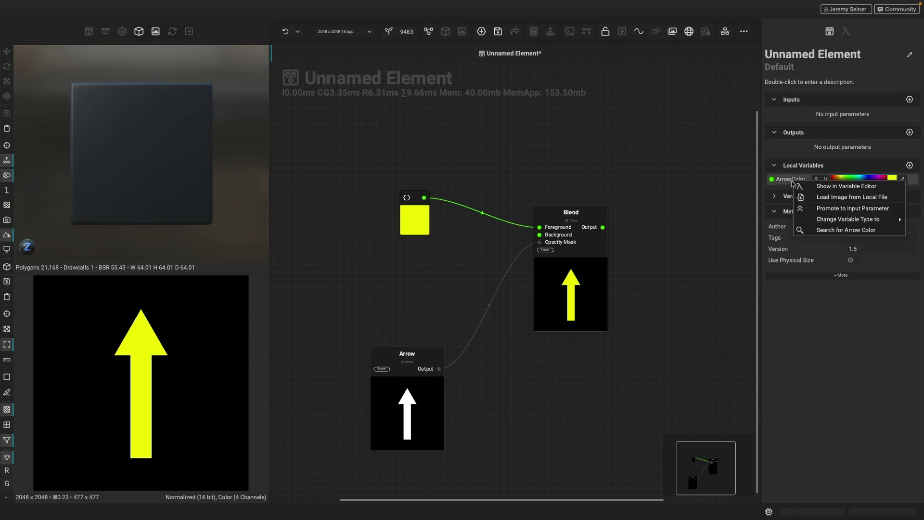
{"action": "left_click", "coordinate": [813, 212]}
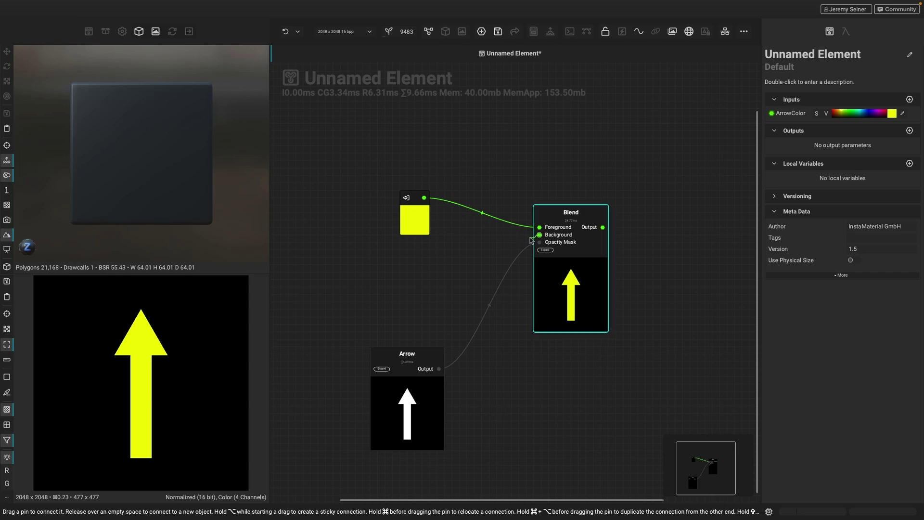
Step: Expose Blend's Background as a new 'Background Color' graph input
{"action": "left_click_drag", "start_coordinate": [531, 239], "coordinate": [412, 255]}
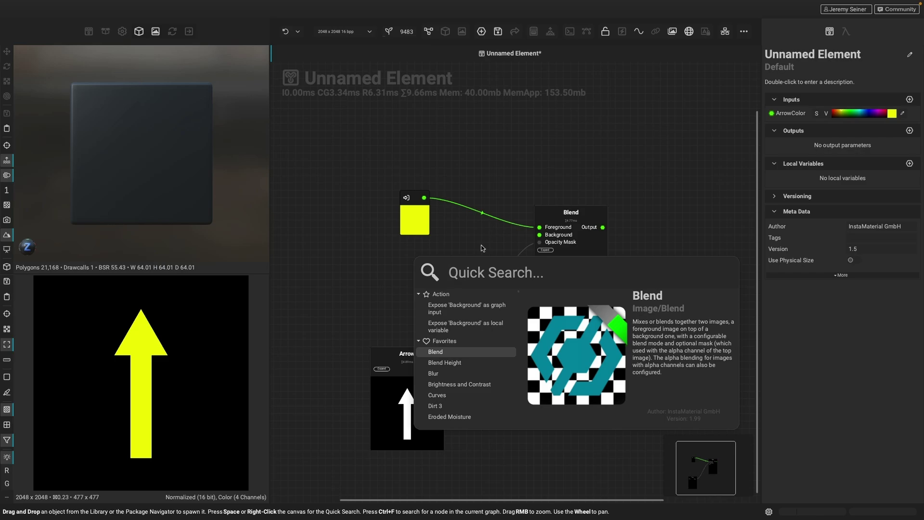
{"action": "type", "text": "Background"}
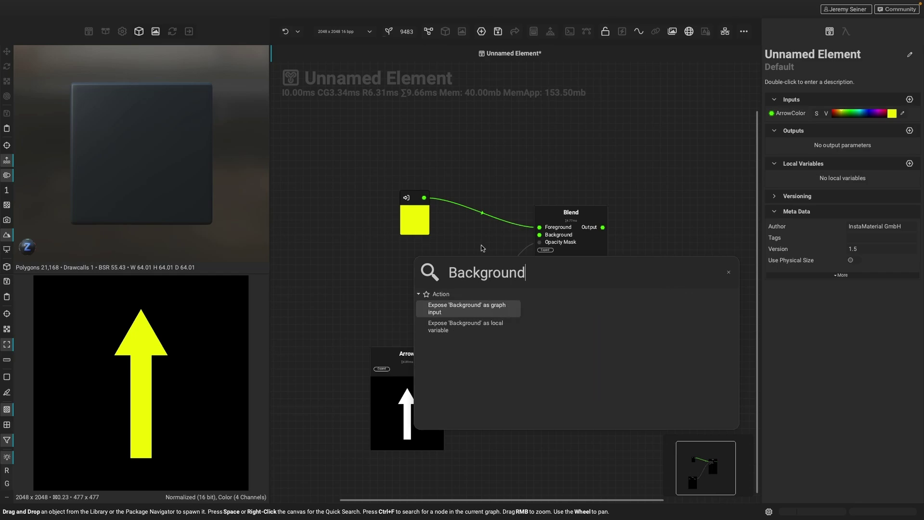
{"action": "type", "text": " Color"}
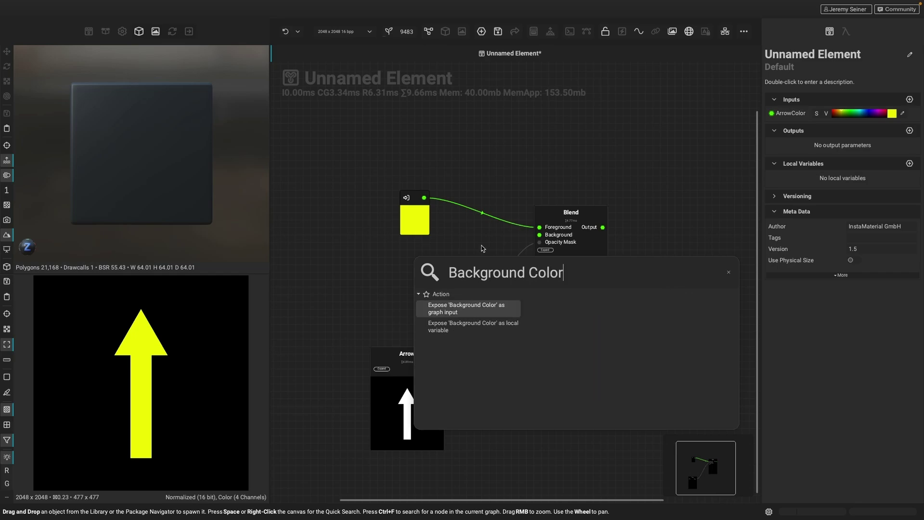
{"action": "left_click", "coordinate": [465, 313]}
Step: Place the Background Color input node and set its colour to dark blue
{"action": "left_click_drag", "start_coordinate": [377, 283], "coordinate": [429, 277]}
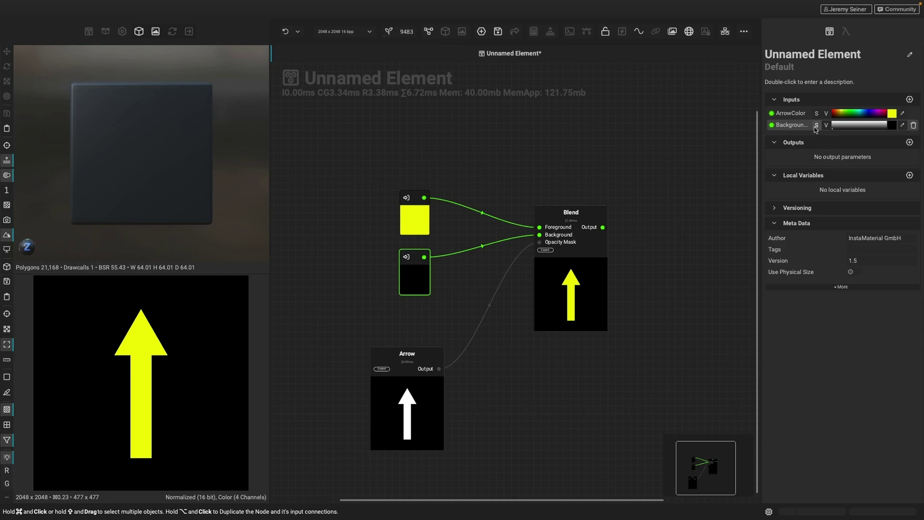
{"action": "left_click_drag", "start_coordinate": [817, 132], "coordinate": [820, 69]}
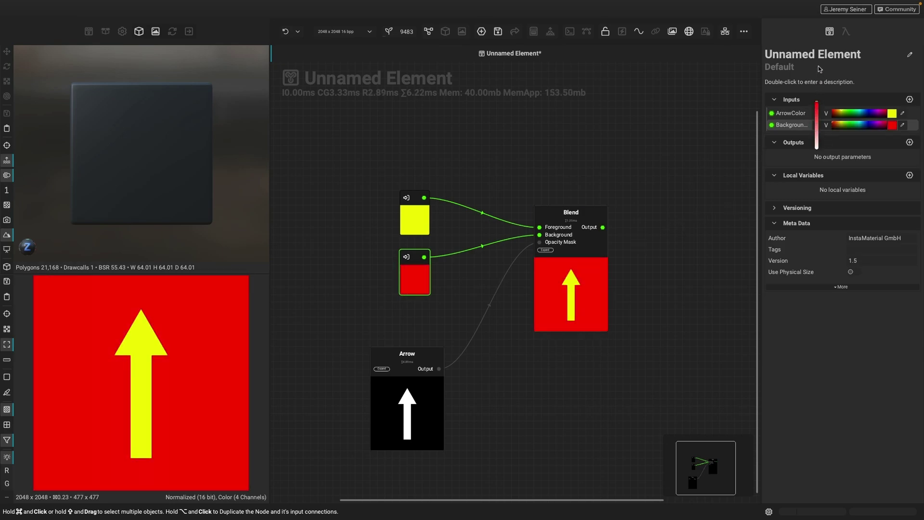
{"action": "left_click", "coordinate": [866, 126]}
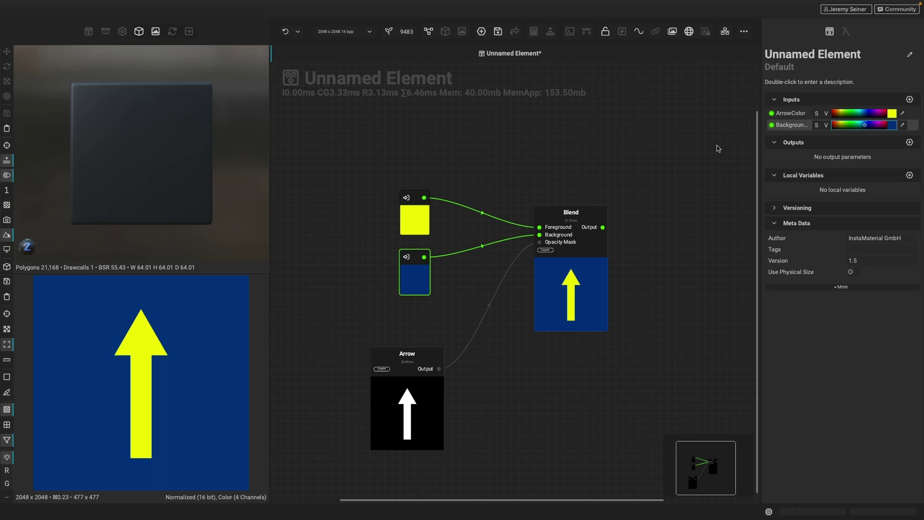
Step: Change ArrowColor to red-orange and bring up its Pick Image dialog
{"action": "left_click_drag", "start_coordinate": [760, 139], "coordinate": [724, 140]}
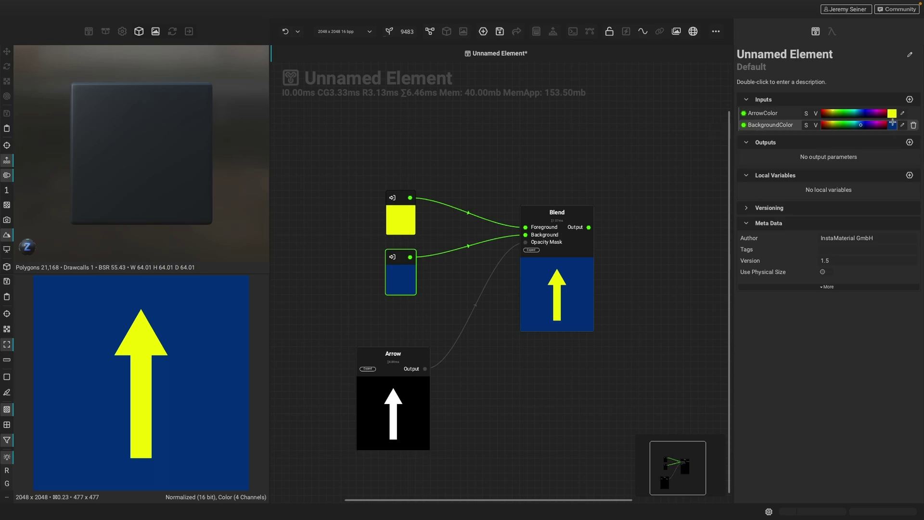
{"action": "left_click_drag", "start_coordinate": [846, 112], "coordinate": [824, 111]}
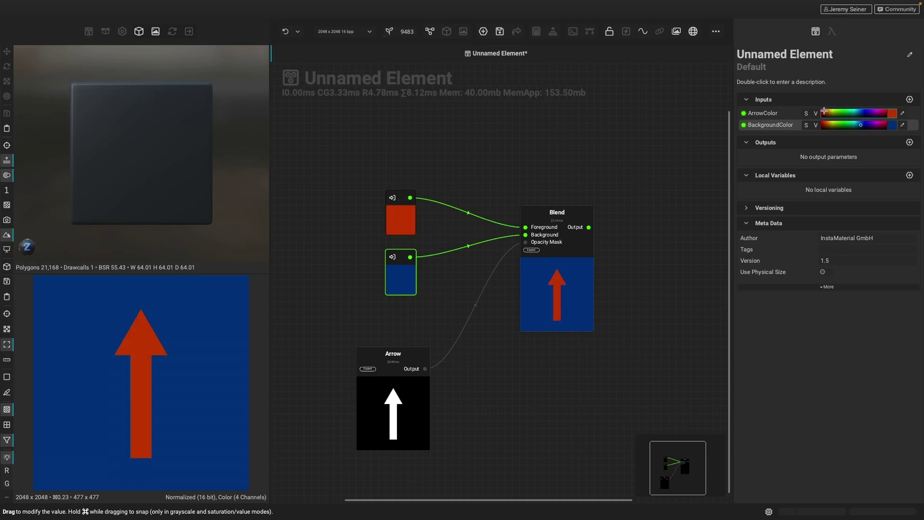
{"action": "left_click", "coordinate": [903, 115]}
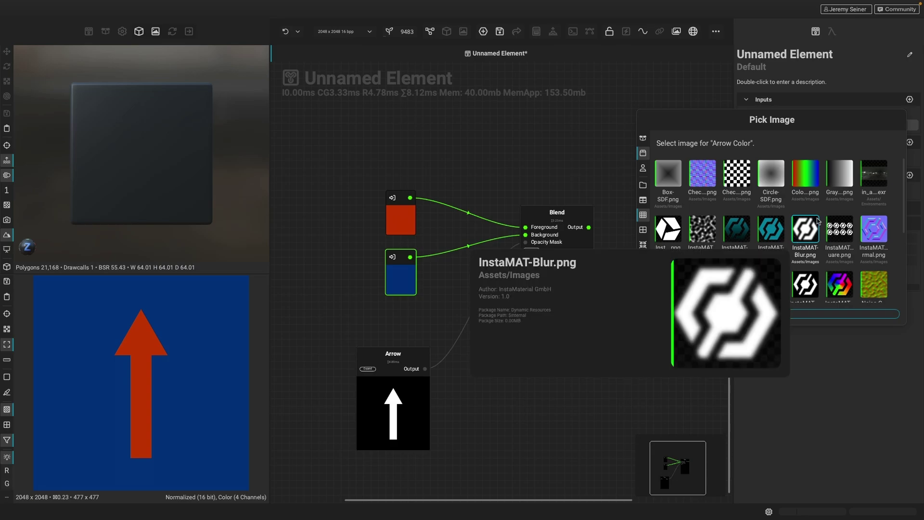
Step: Apply InstaMAT-Square-Spectrum.png to ArrowColor, then revert it to a solid lime green
{"action": "mouse_move", "coordinate": [794, 208]}
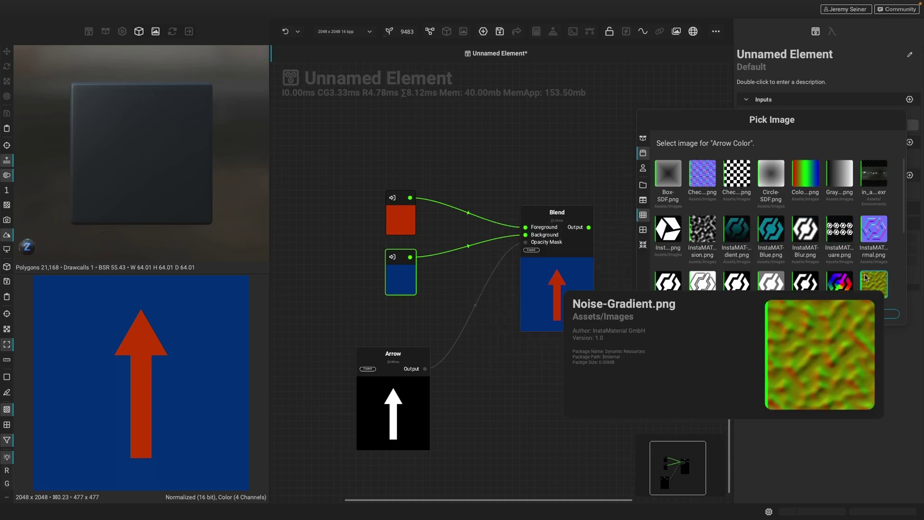
{"action": "left_click", "coordinate": [844, 288]}
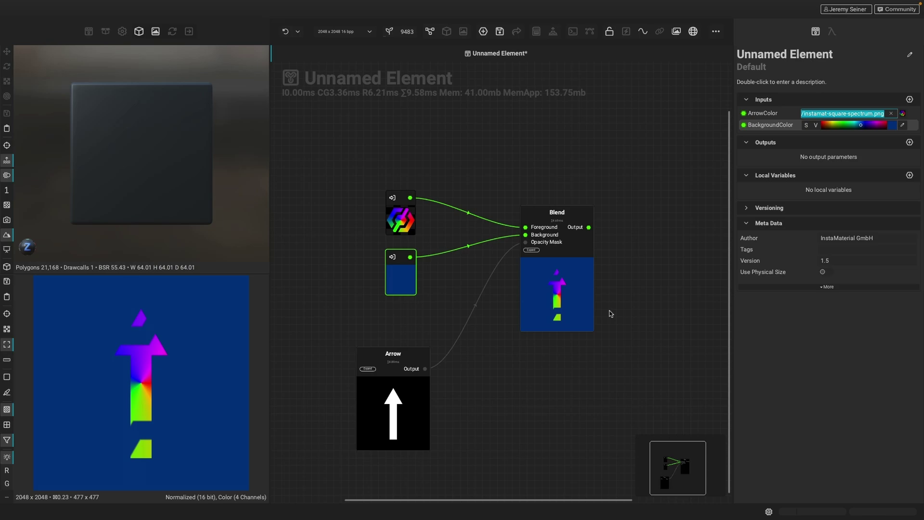
{"action": "left_click", "coordinate": [891, 114]}
{"action": "mouse_move", "coordinate": [856, 113]}
{"action": "left_mouse_down"}
{"action": "mouse_move", "coordinate": [869, 113]}
{"action": "mouse_move", "coordinate": [857, 114]}
{"action": "left_mouse_up"}
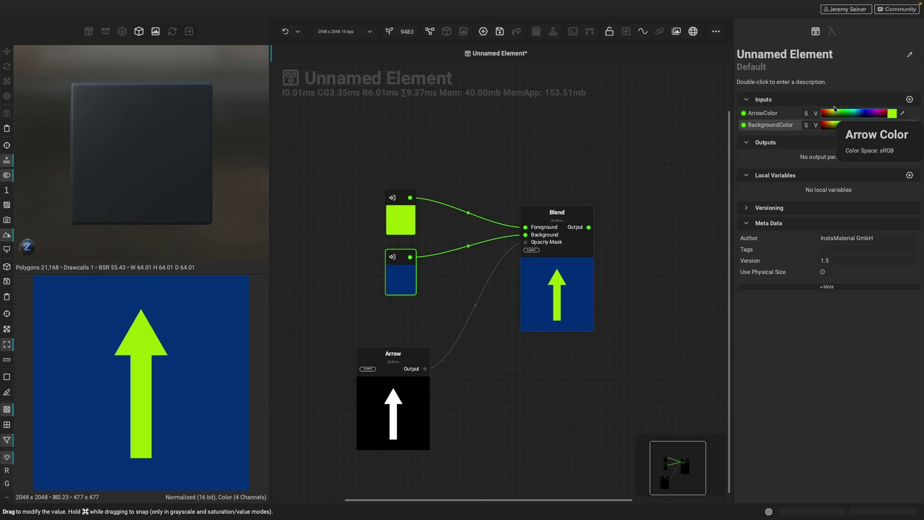
Step: Add a new ElementImageGray input without an image, name it Roughness, and set it to about 27%
{"action": "left_click", "coordinate": [910, 99]}
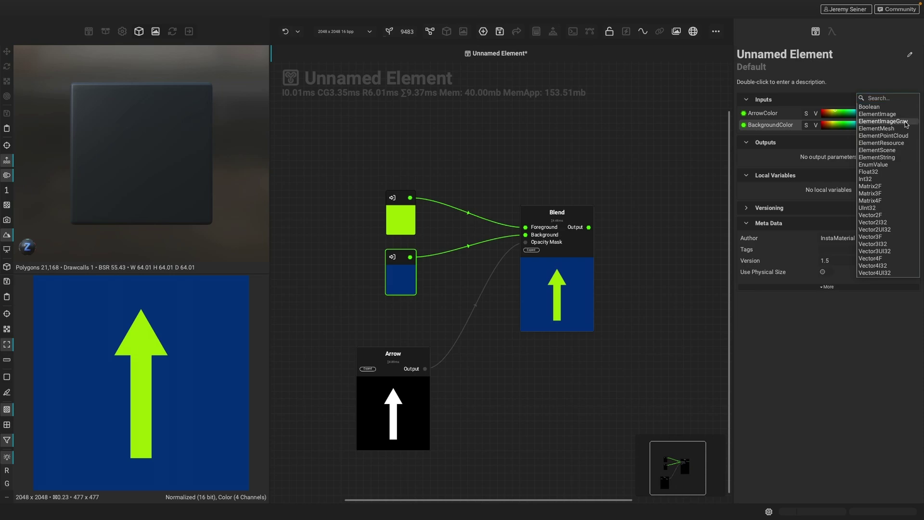
{"action": "left_click", "coordinate": [907, 121]}
{"action": "left_click", "coordinate": [706, 111]}
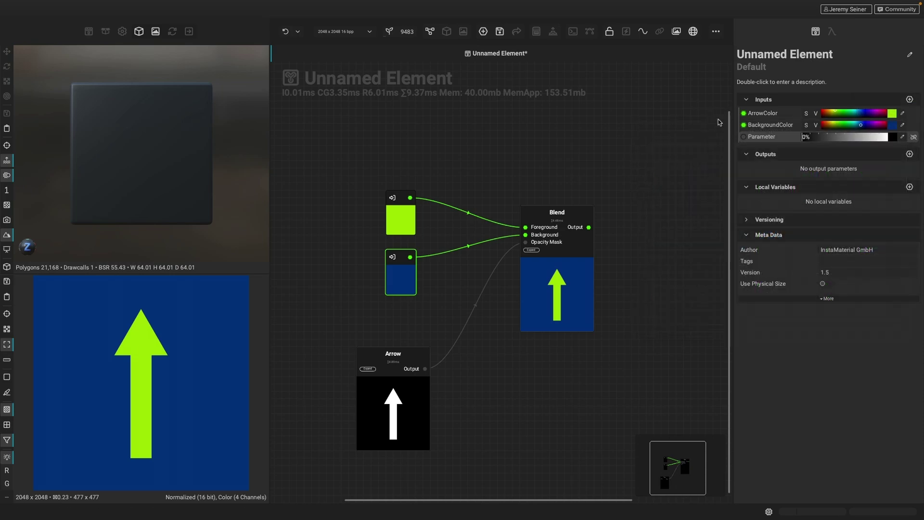
{"action": "double_click", "coordinate": [770, 137]}
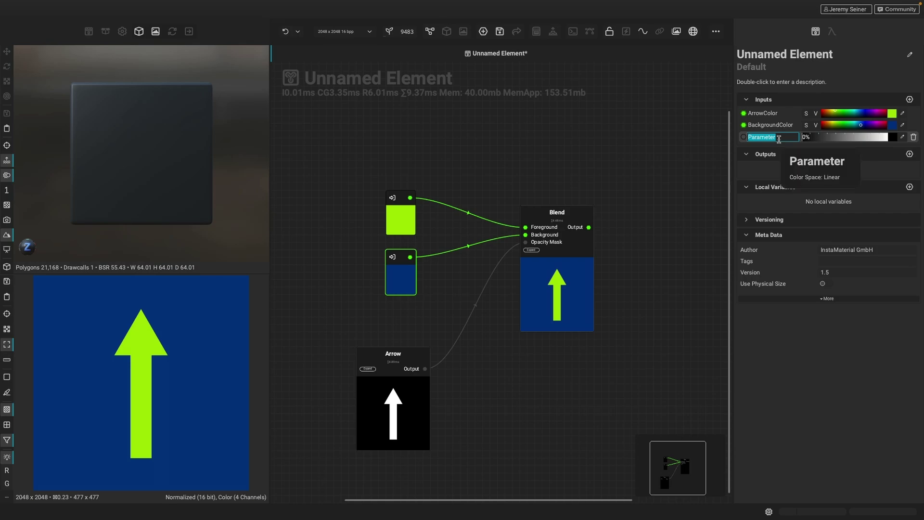
{"action": "type", "text": "Roughness"}
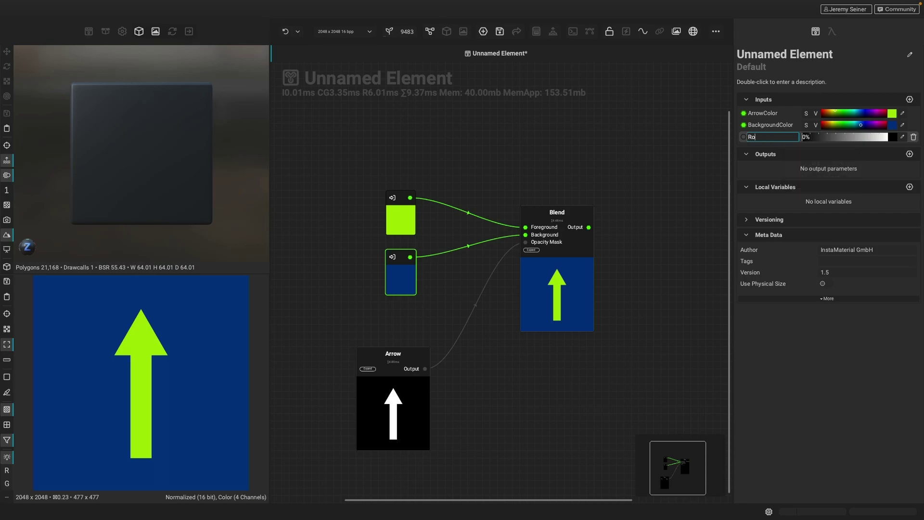
{"action": "key", "text": "Return"}
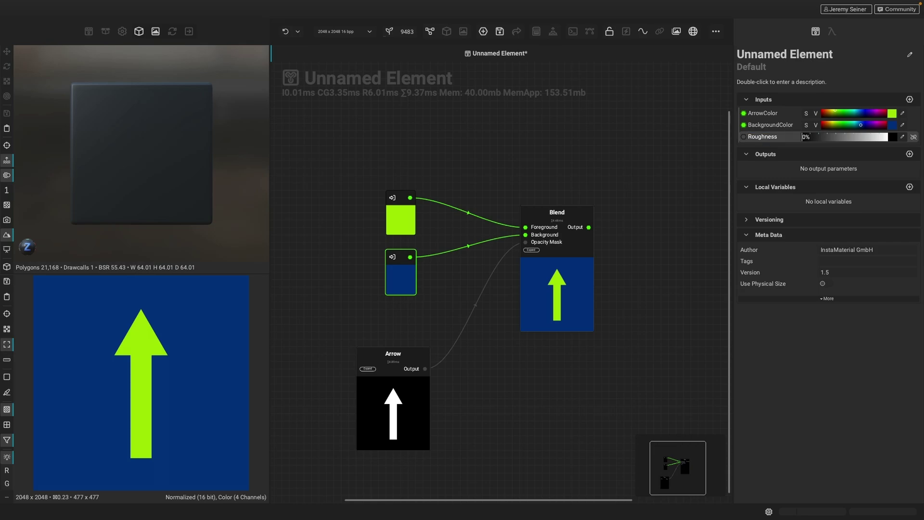
{"action": "left_click_drag", "start_coordinate": [802, 137], "coordinate": [860, 137]}
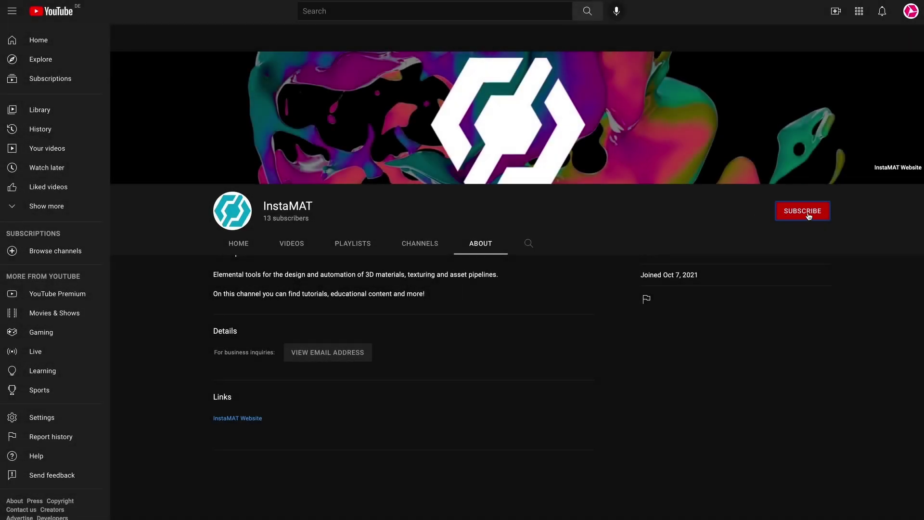
Step: Subscribe to the InstaMAT YouTube channel with the notification bell set to All
{"action": "left_click", "coordinate": [809, 213]}
{"action": "left_click", "coordinate": [822, 212]}
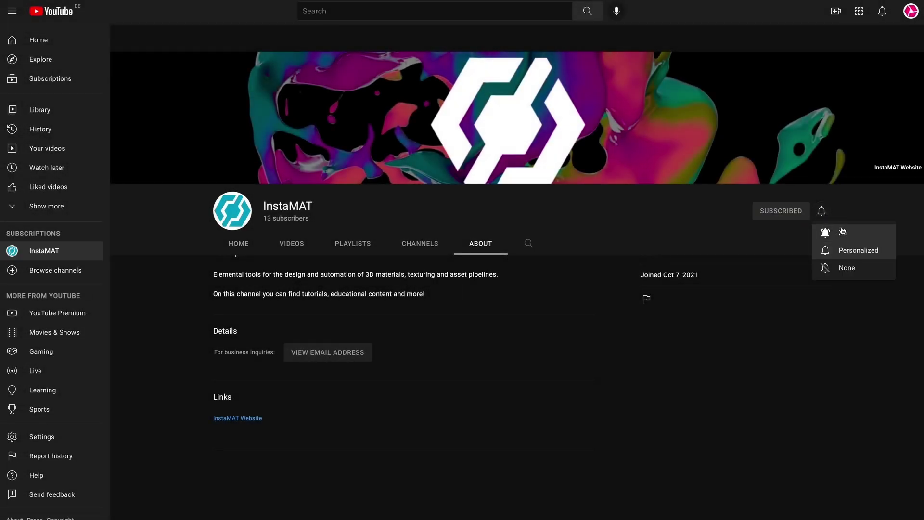
{"action": "left_click", "coordinate": [851, 231]}
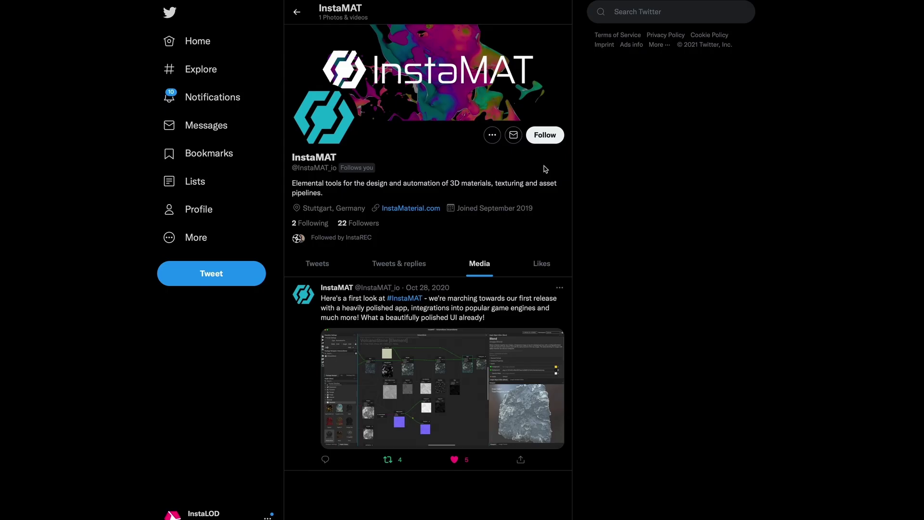
Step: Follow InstaMAT on Twitter and enable notifications for its tweets
{"action": "left_click", "coordinate": [543, 138]}
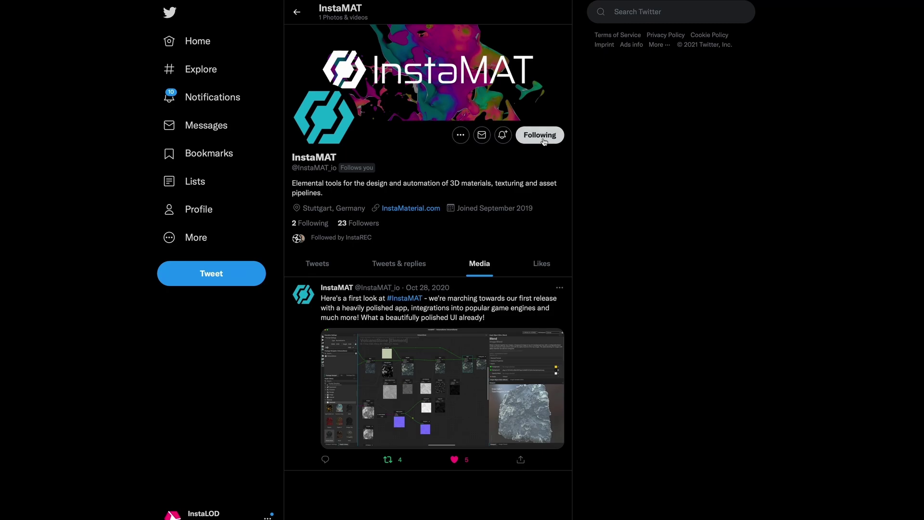
{"action": "left_click", "coordinate": [503, 136]}
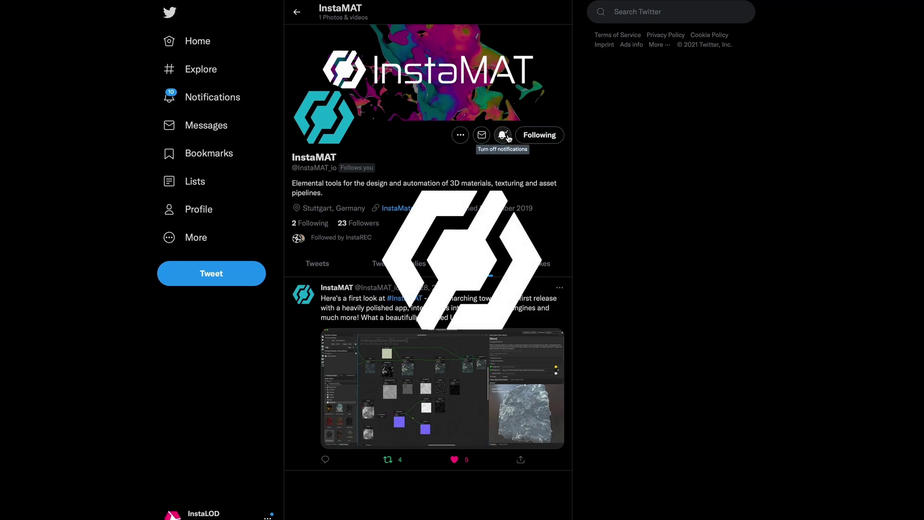